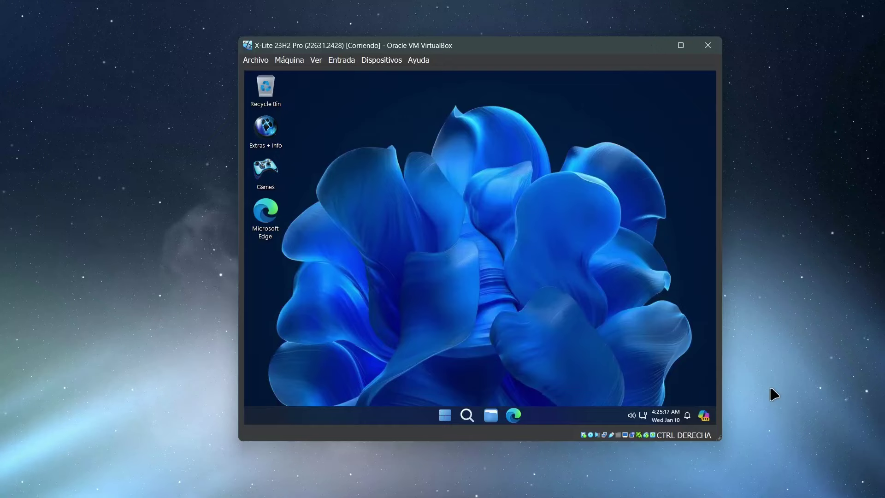
Switch the virtual machine to full screen and run VBoxWindowsAdditions.exe from the VirtualBox Guest Additions CD drive.
key(Control_R+f)
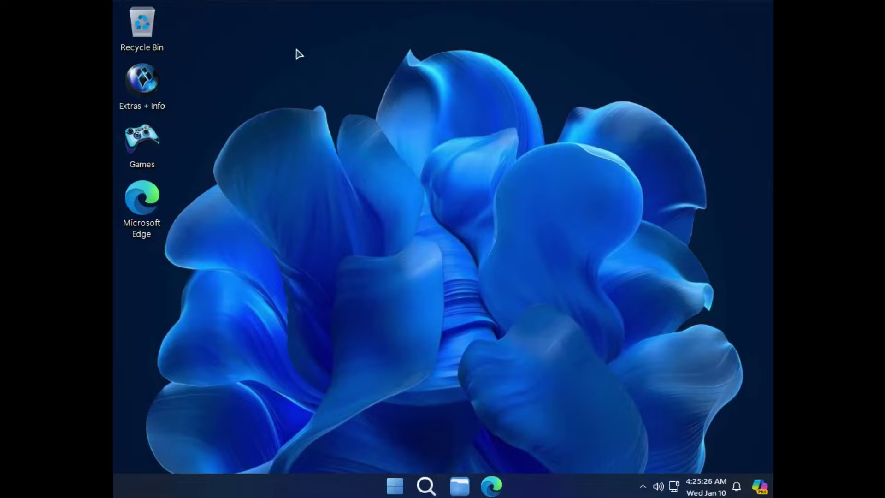
click(306, 2)
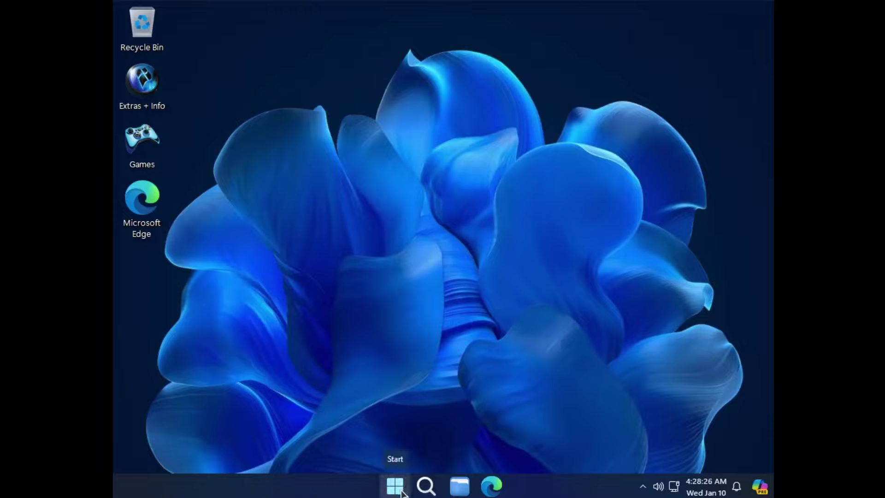
click(459, 485)
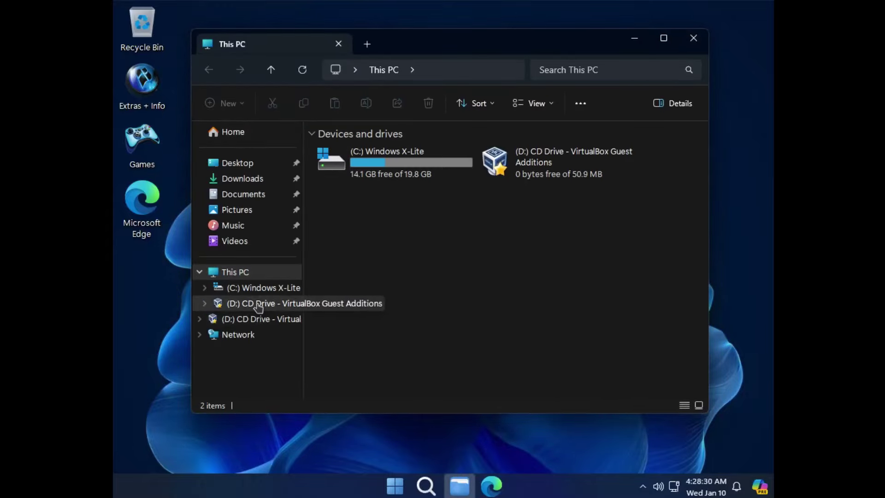
click(258, 304)
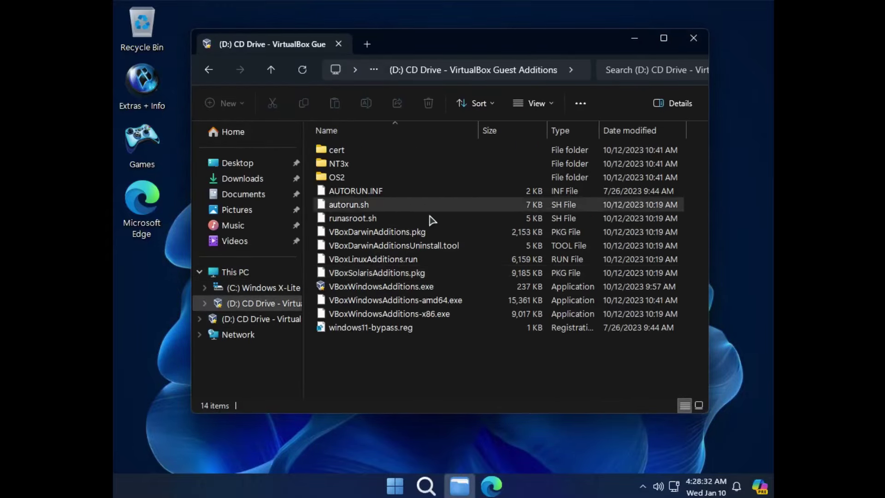
click(424, 287)
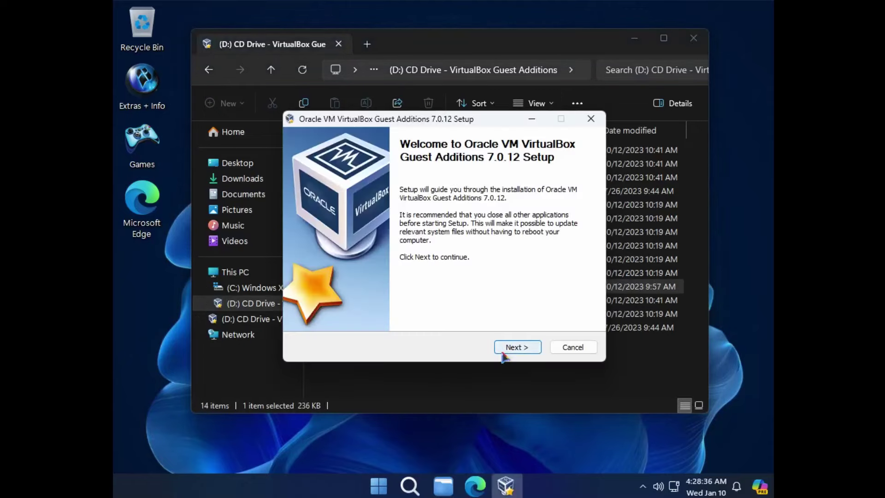
Install VirtualBox Guest Additions 7.0.12 with the default folder and components, and finish setup with an immediate reboot.
click(514, 347)
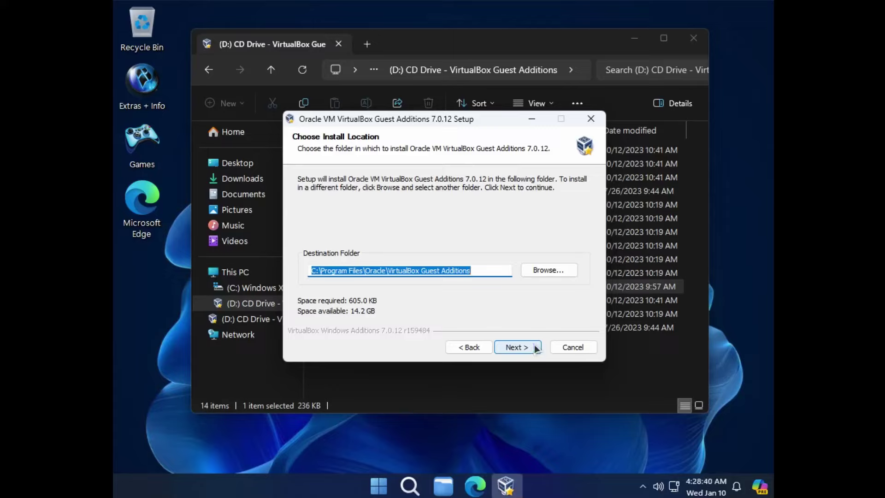
click(536, 348)
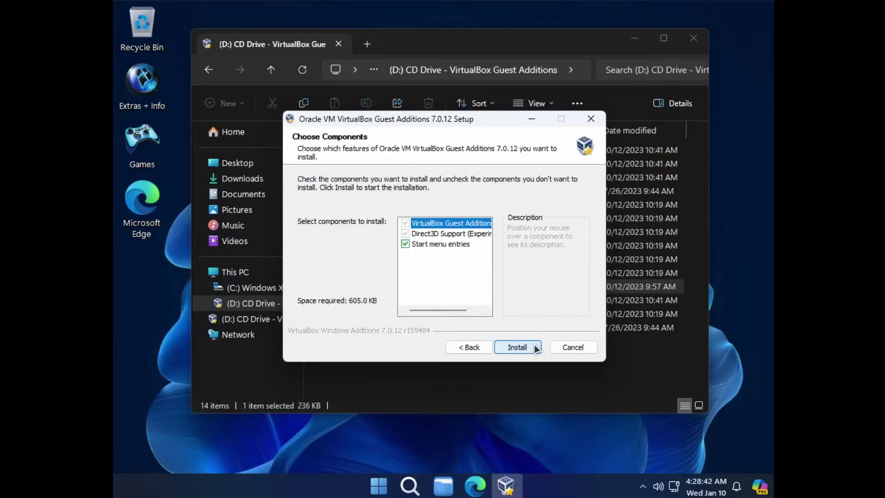
click(535, 348)
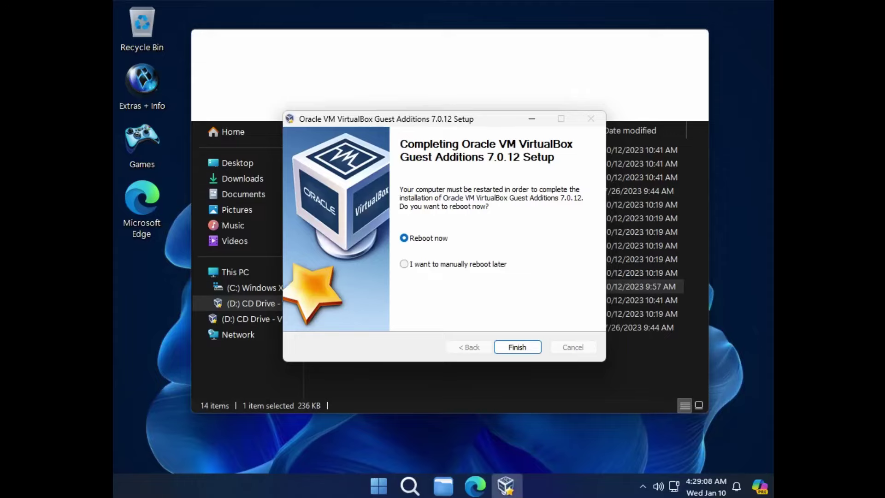
click(517, 347)
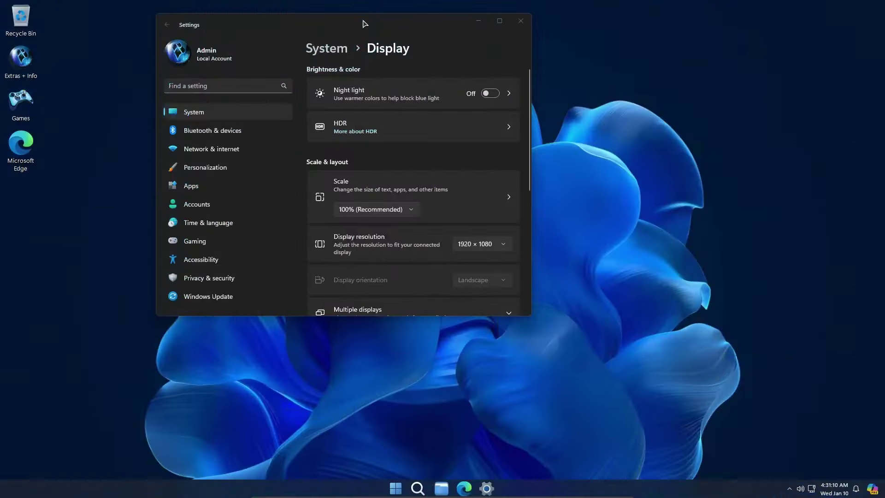
Close the display settings window and expand the X-Lite Tools folder in the Start menu's program list.
drag(443, 102, 492, 77)
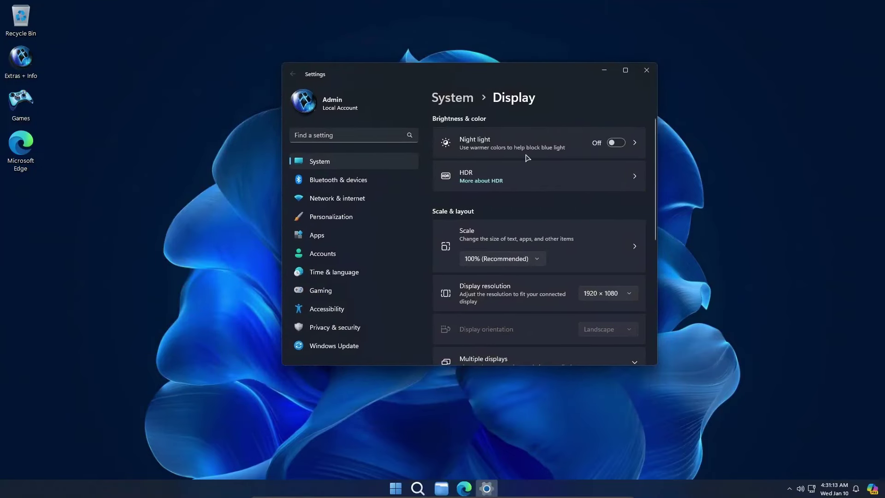
click(647, 70)
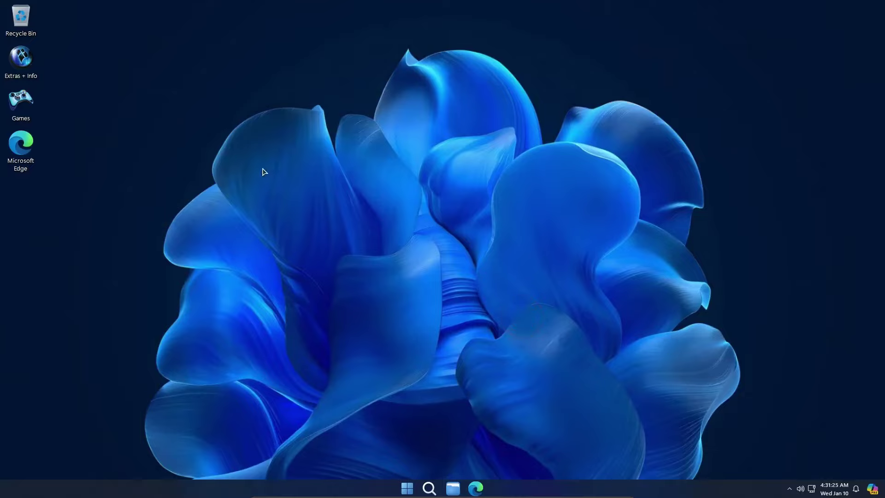
click(409, 489)
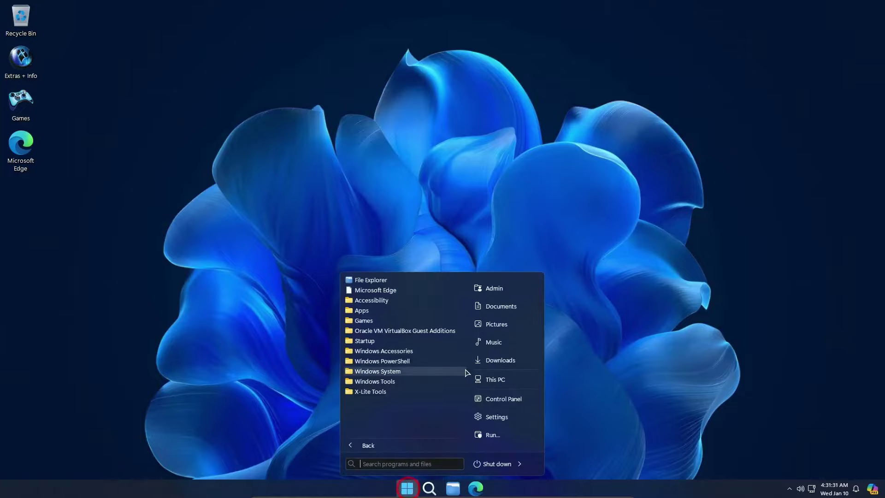
click(430, 393)
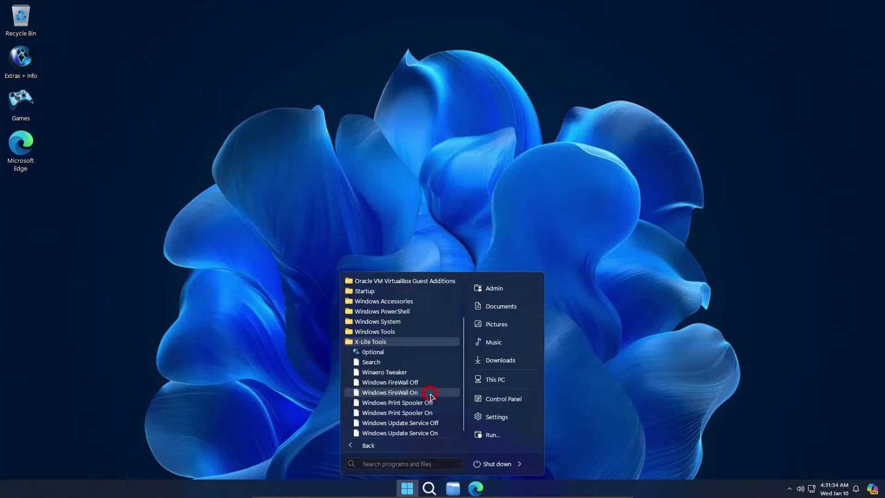
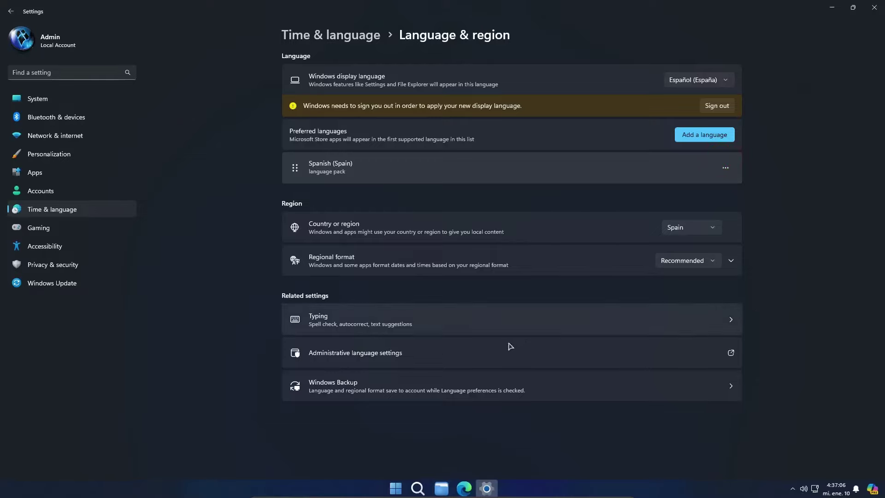
Copy the current Spanish language settings to the welcome screen, system accounts and new user accounts, postponing the restart.
click(387, 353)
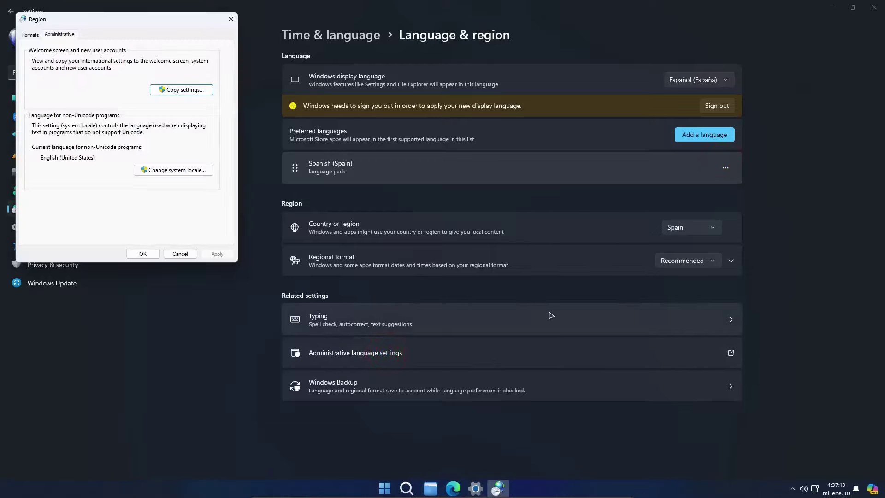
click(184, 89)
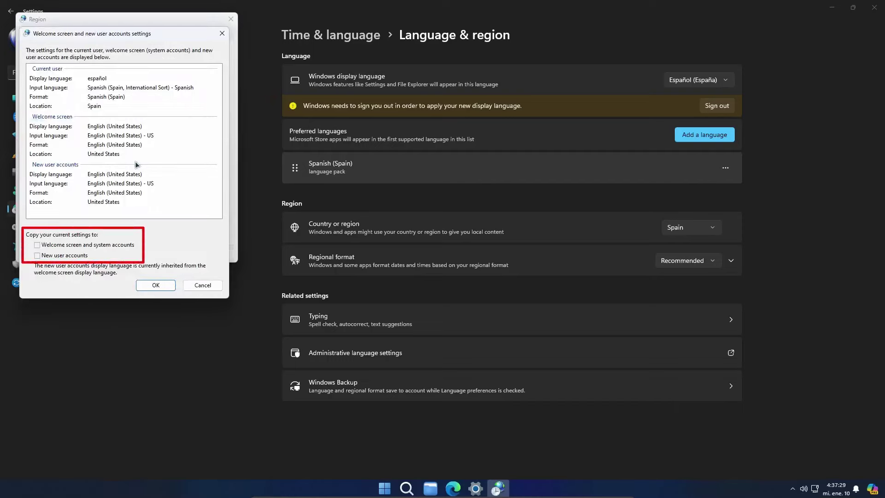
click(97, 245)
click(69, 256)
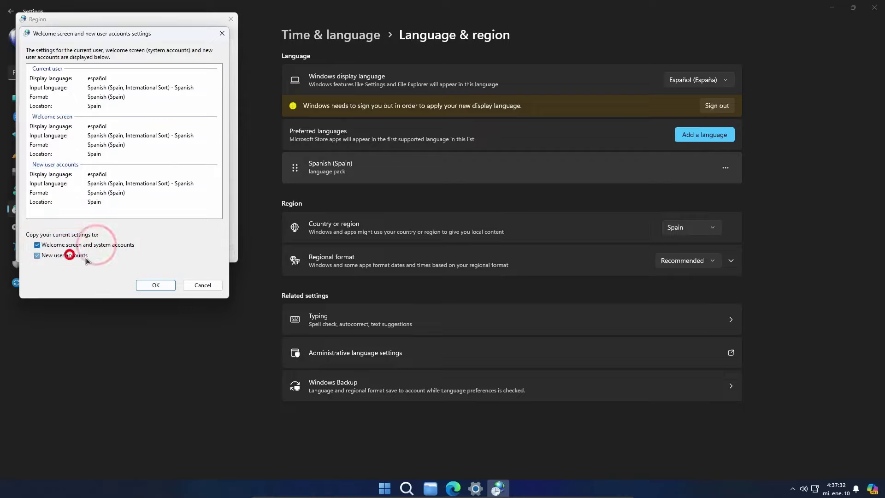
click(158, 285)
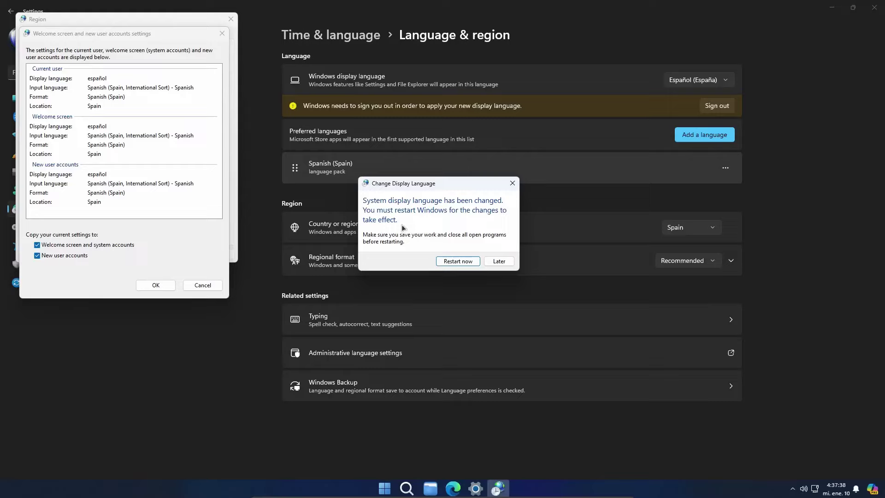
click(499, 261)
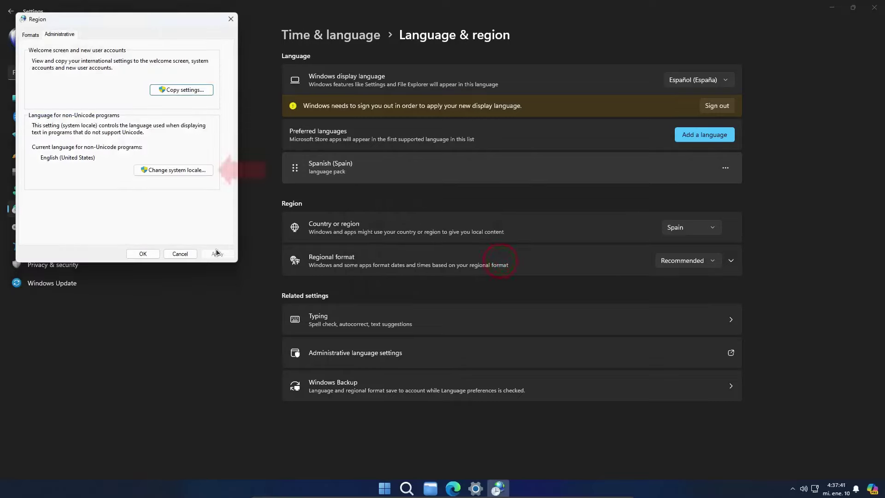
Set the system locale for non-Unicode programs to Spanish (Spain), postponing the restart.
click(191, 170)
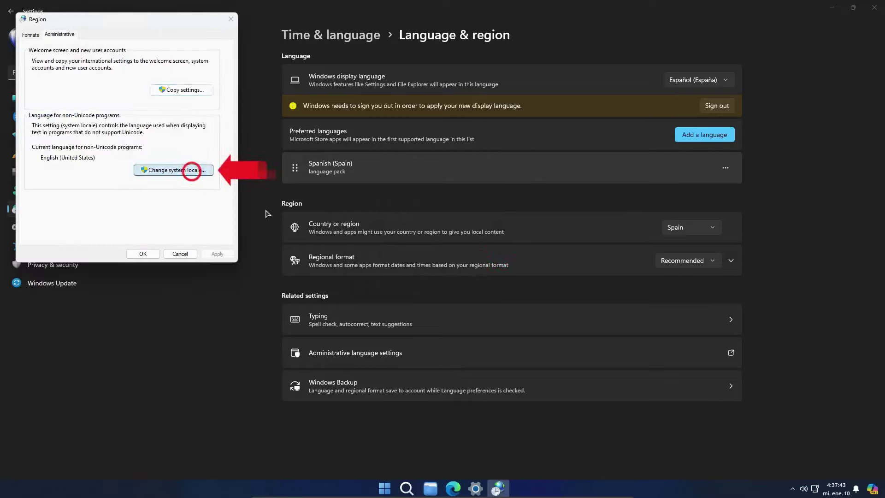
click(165, 87)
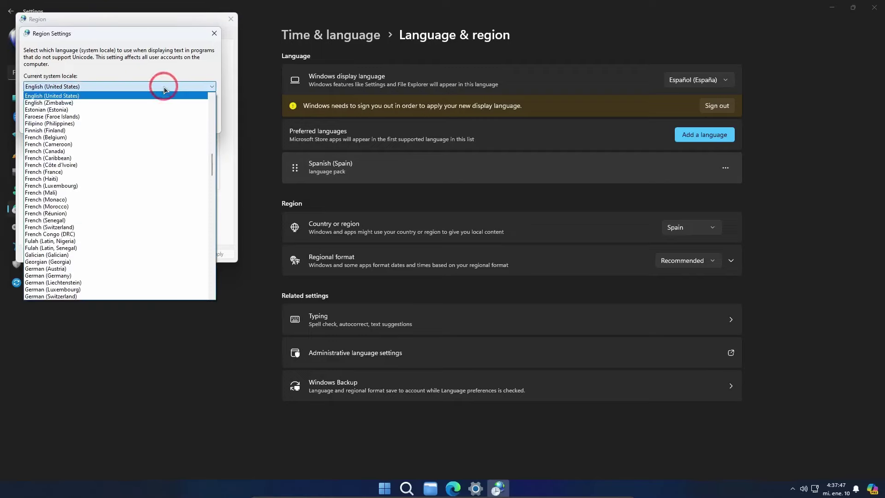
text(sp)
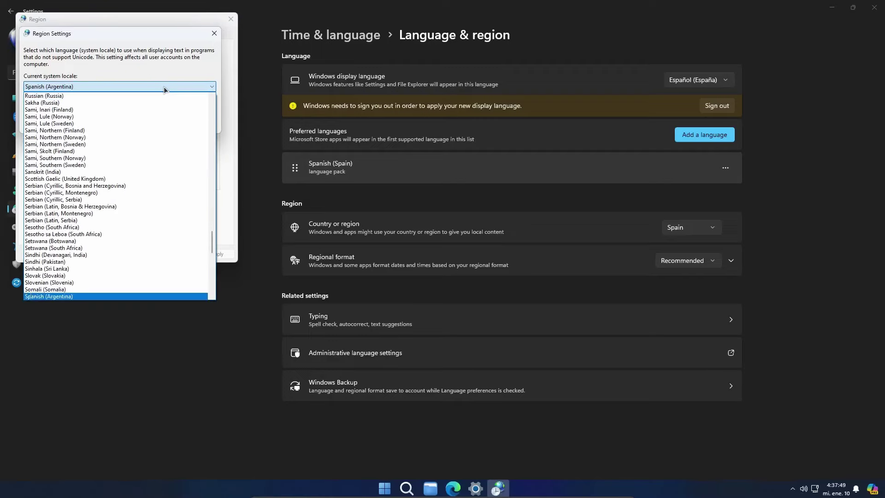
scroll(150, 166, down, 4)
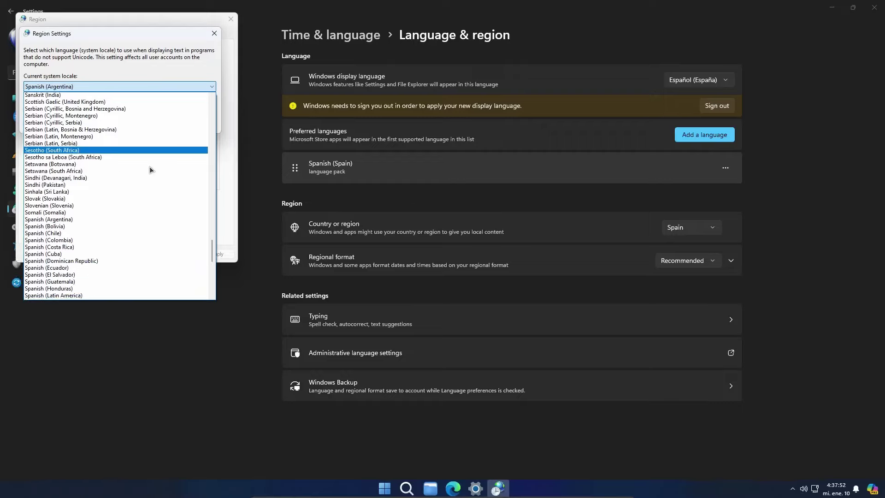
scroll(149, 167, down, 4)
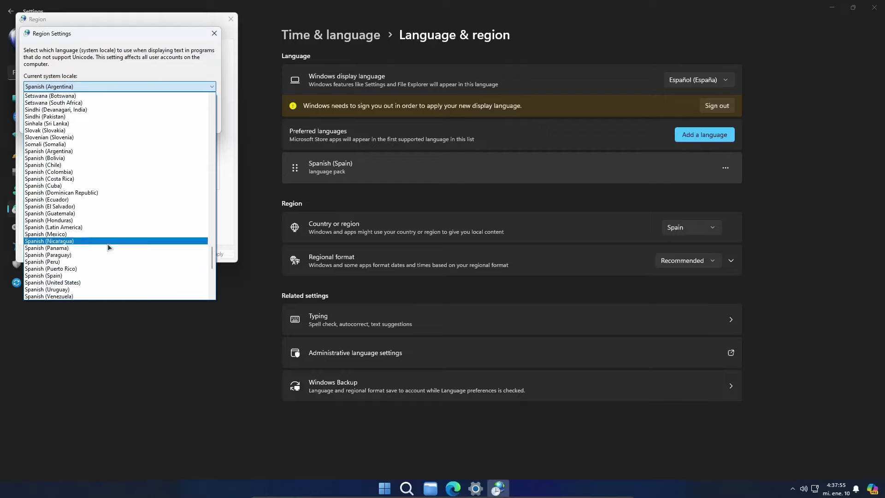
click(97, 275)
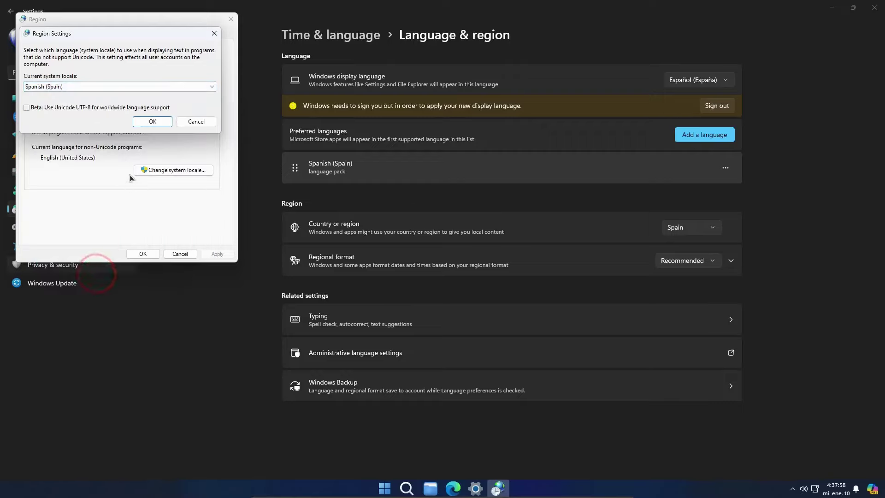
click(153, 121)
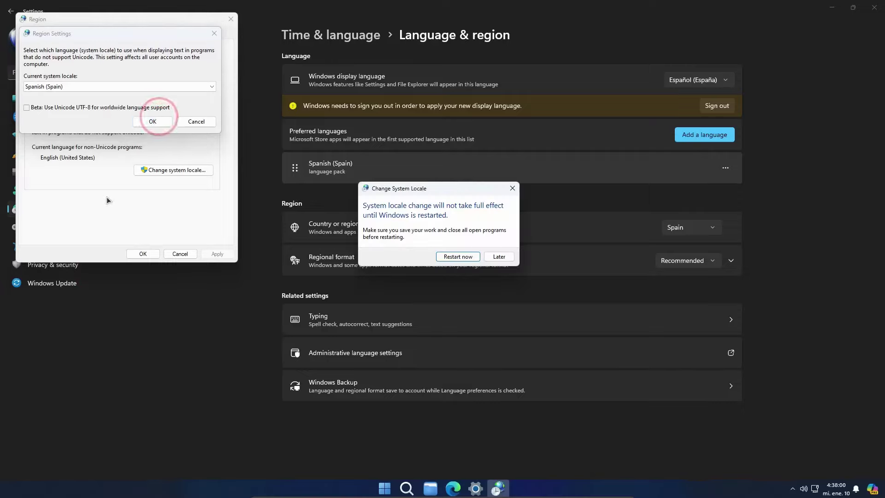
click(496, 256)
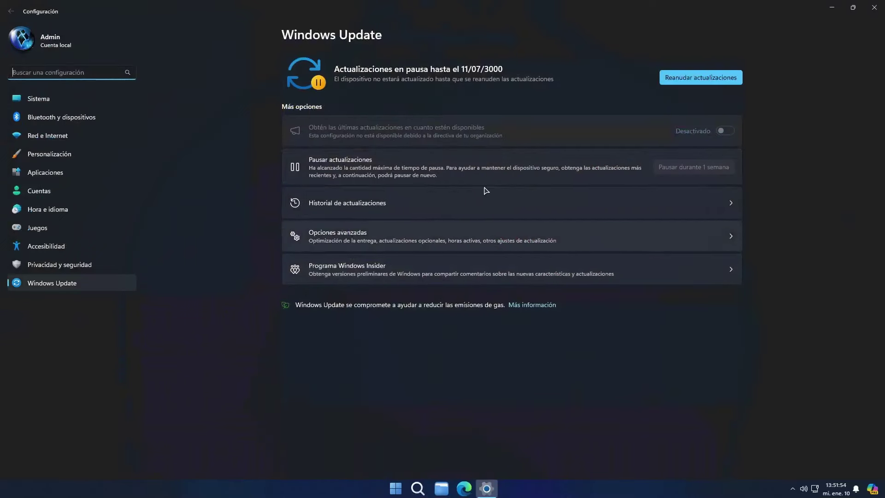
Resume the paused Windows updates and look through the available pause durations without choosing one.
click(698, 78)
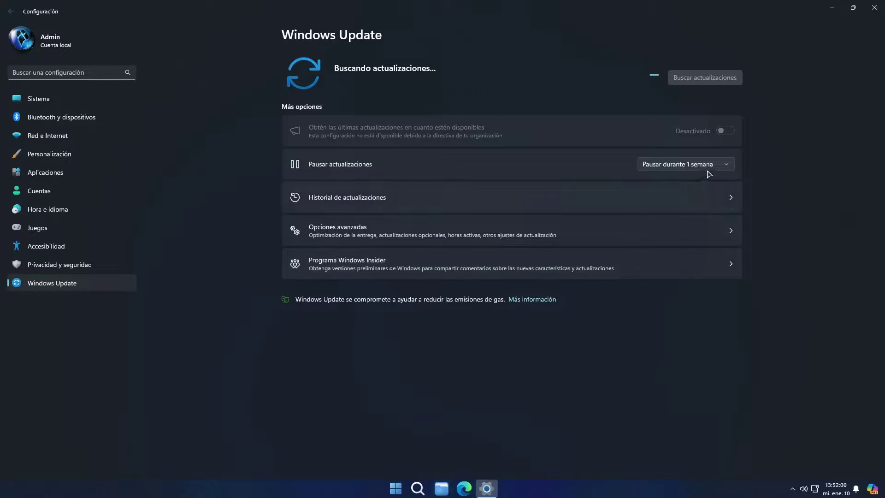
click(724, 166)
scroll(689, 285, down, 3)
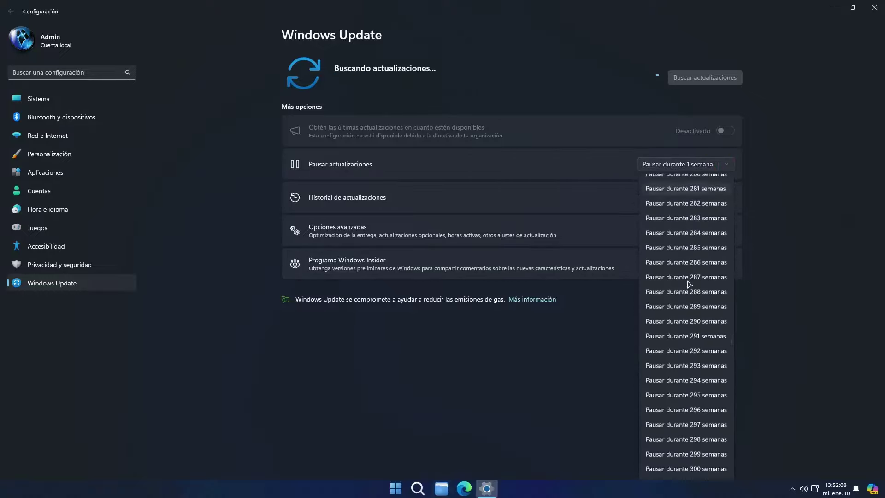
click(590, 353)
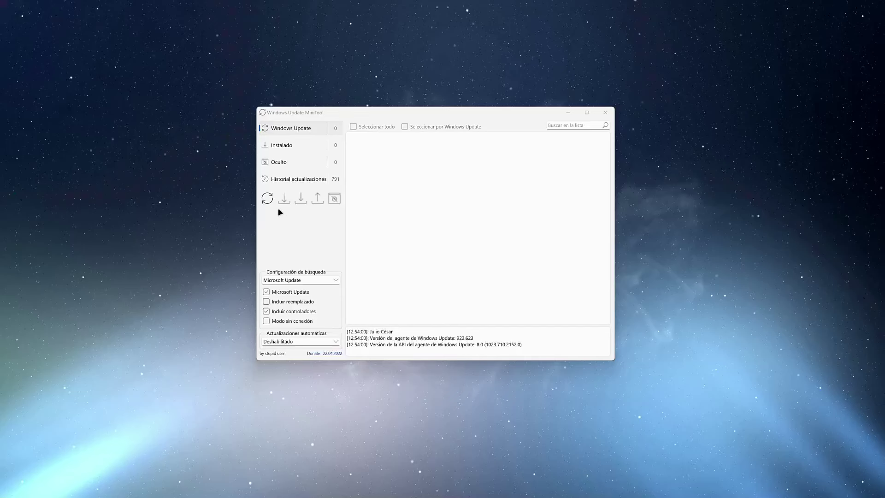
In Windows Update MiniTool, check for updates and install all the updates found.
click(269, 200)
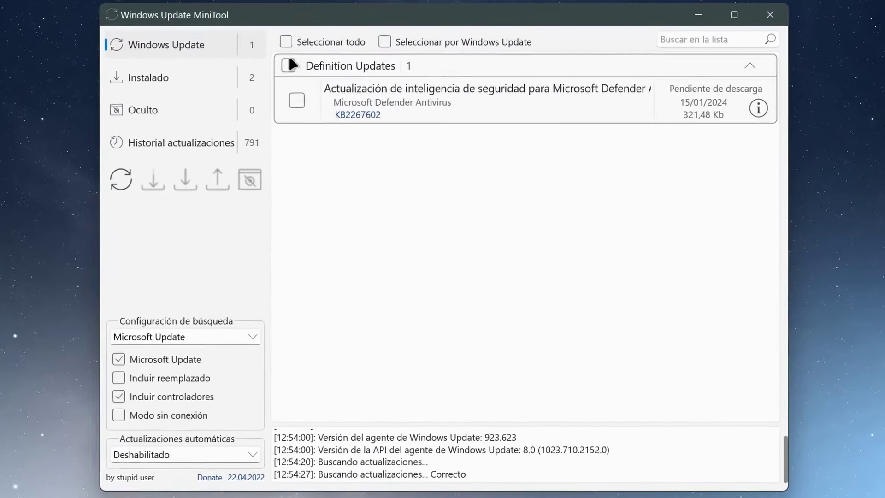
key(ctrl+a)
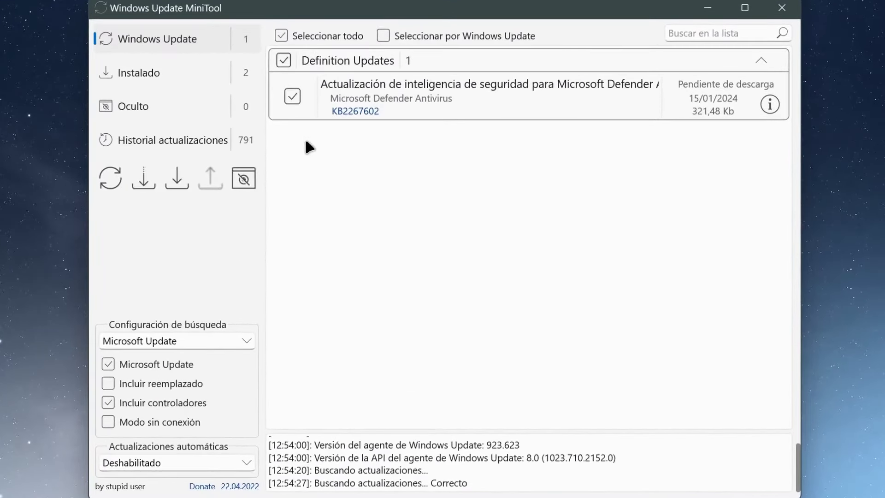
click(175, 181)
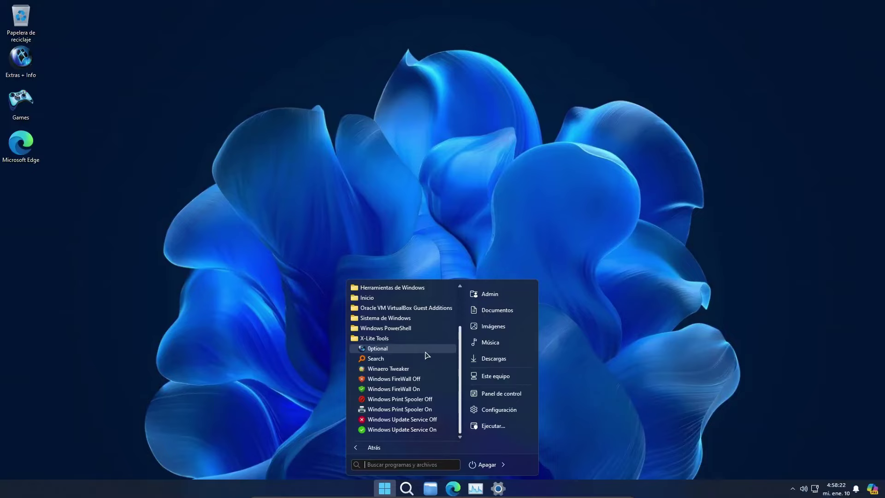
Open the 0ptional folder from X-Lite Tools and run the Copilot Enabler shortcut in Enable Copilot.
click(424, 349)
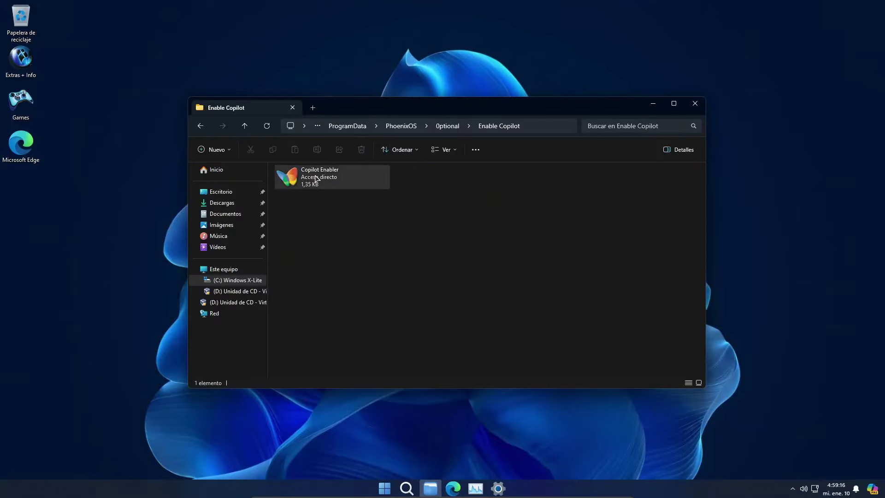
click(316, 179)
key(Return)
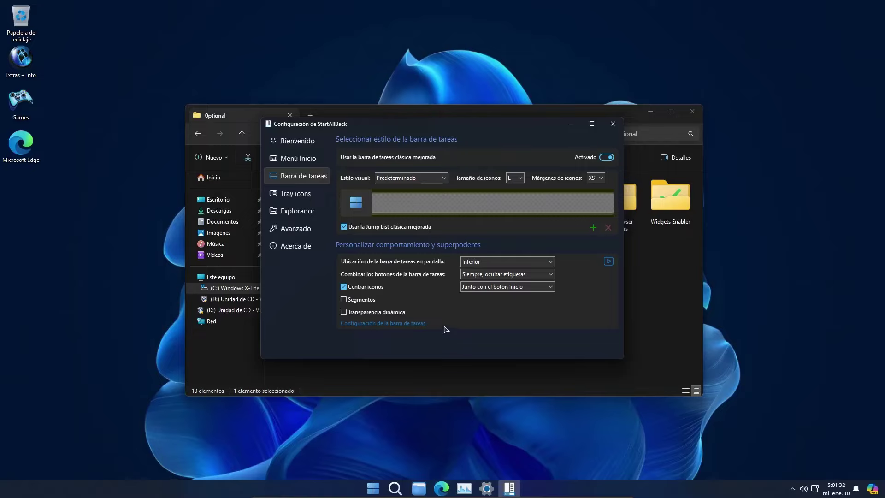
Close the StartAllBack configuration and open the Microsoft Store Installer folder in 0ptional.
click(612, 124)
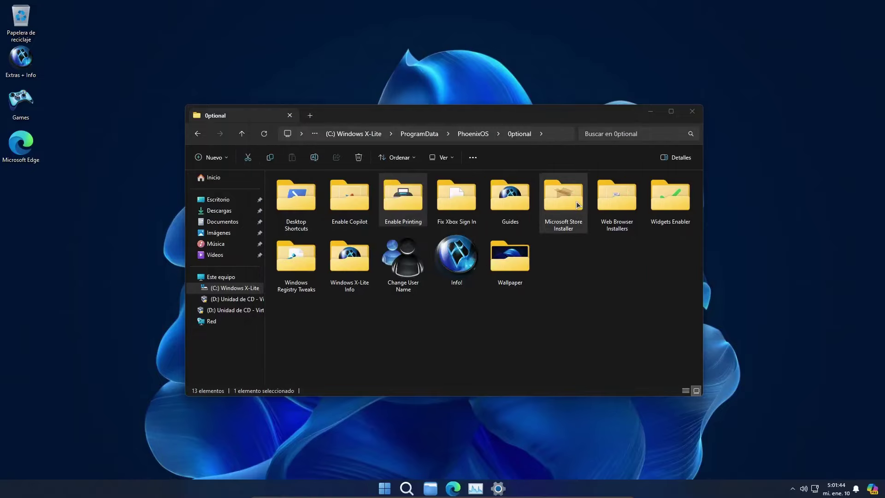
double_click(577, 204)
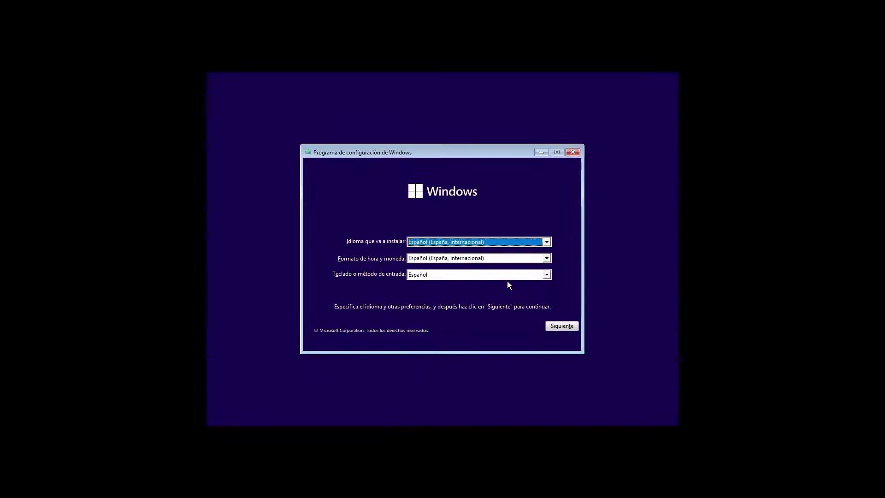
Start installing Windows in Español (España, internacional) with the Español keyboard, without a product key.
click(562, 325)
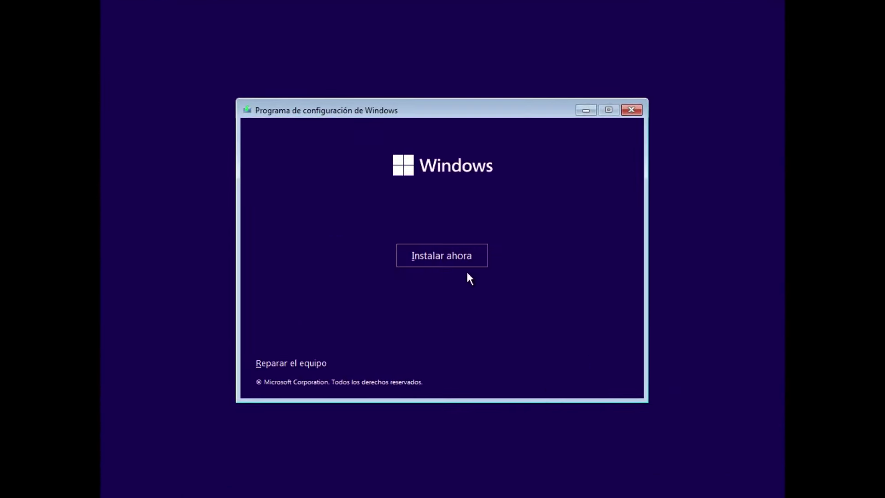
click(450, 249)
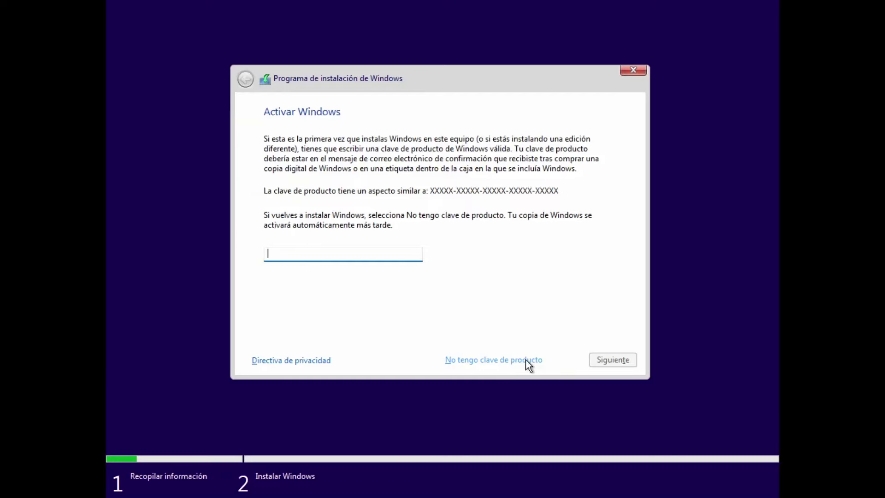
click(525, 359)
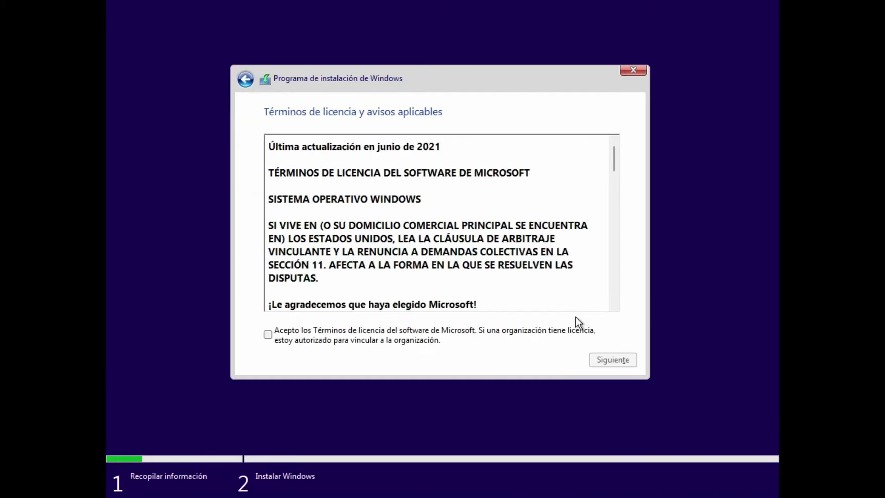
Accept the licence terms and start a custom installation on the unallocated space of drive 0.
click(271, 335)
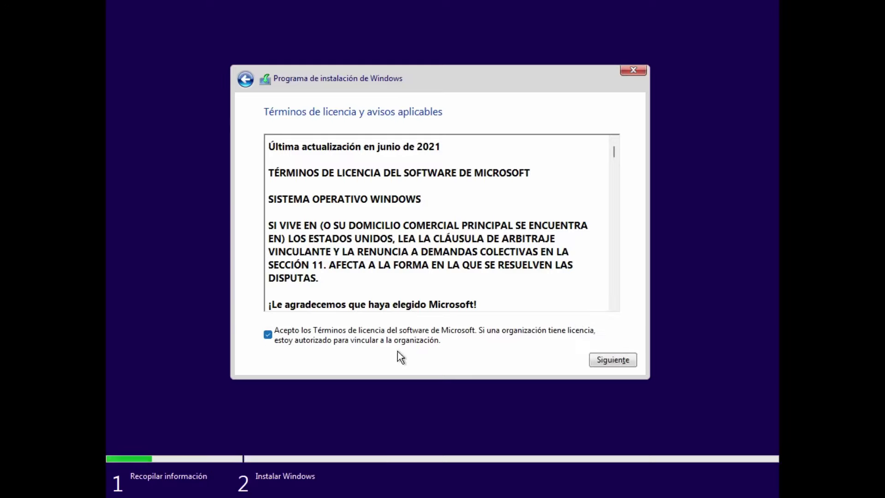
click(599, 360)
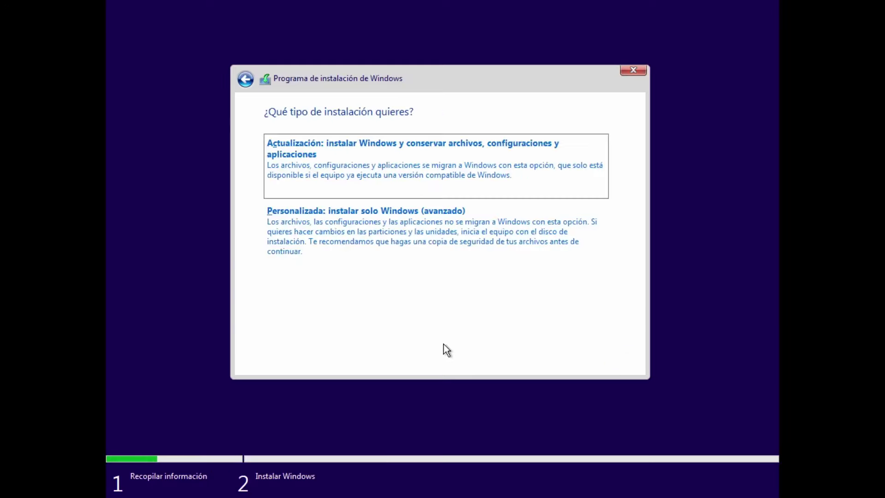
click(409, 240)
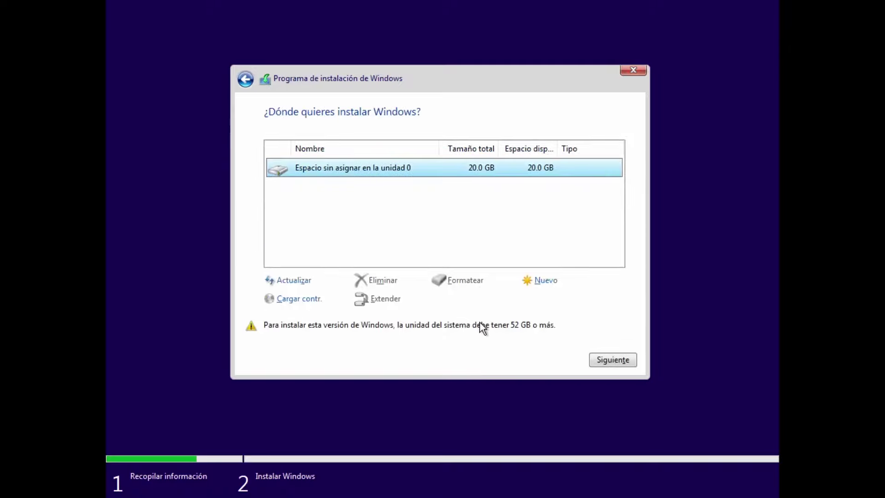
click(613, 359)
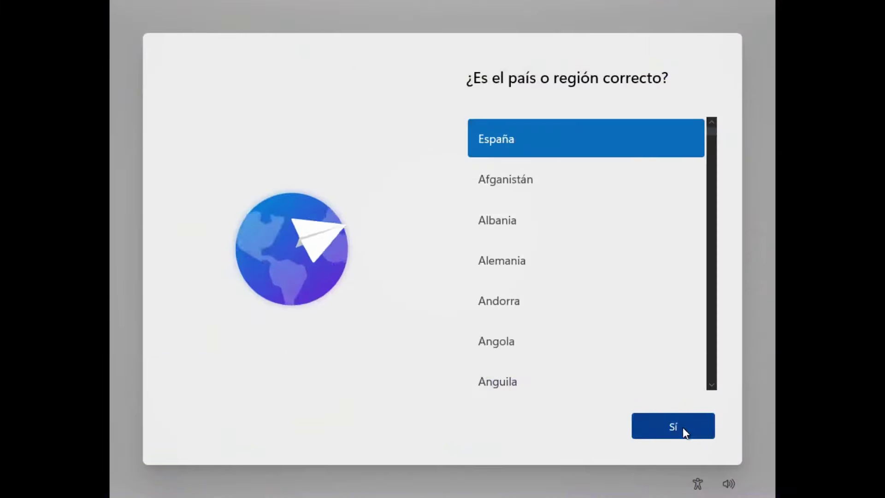
Confirm España as the region, accept the proposed keyboard layout and skip adding a second one.
click(681, 427)
click(658, 424)
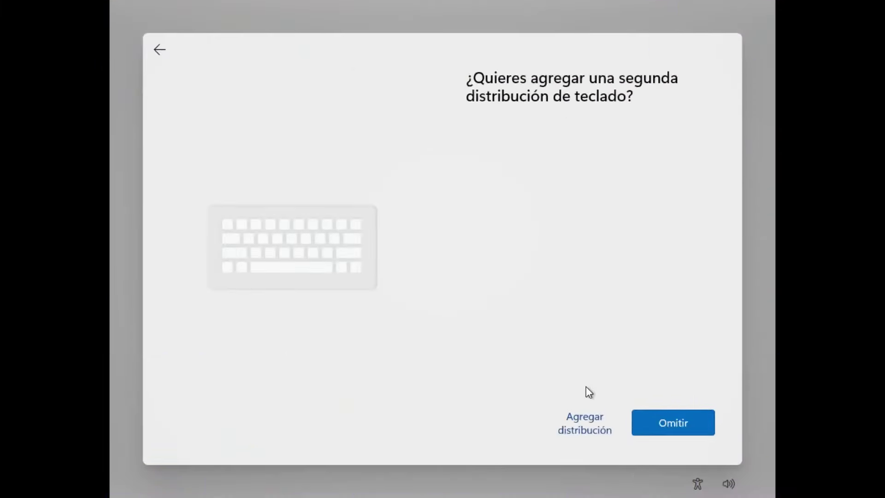
click(654, 435)
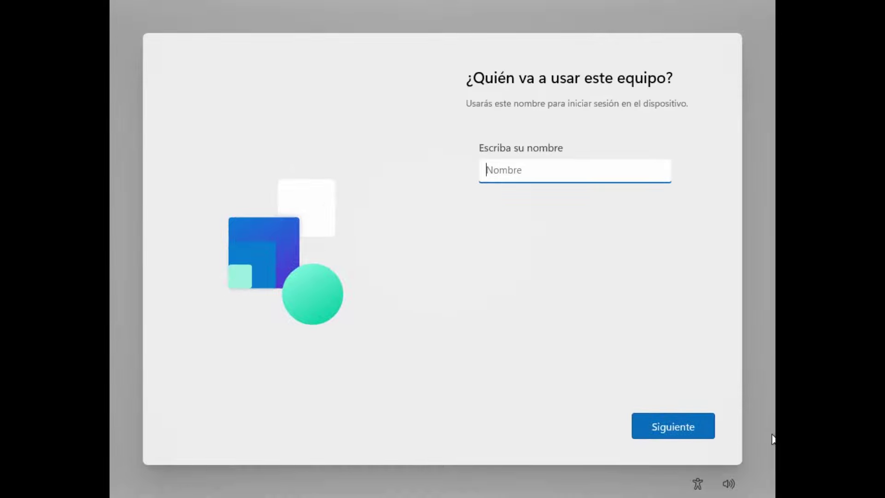
Enter the user's name for the local account and continue with the setup.
text(Doctor )
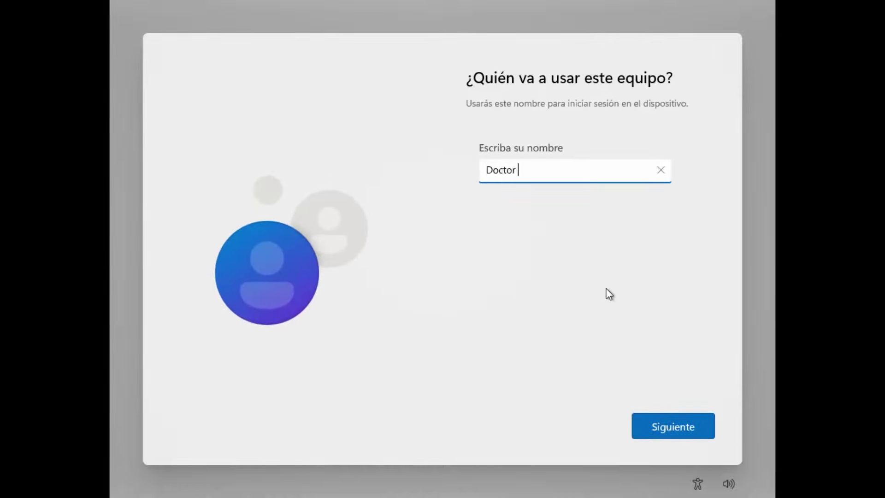
text(Windoze)
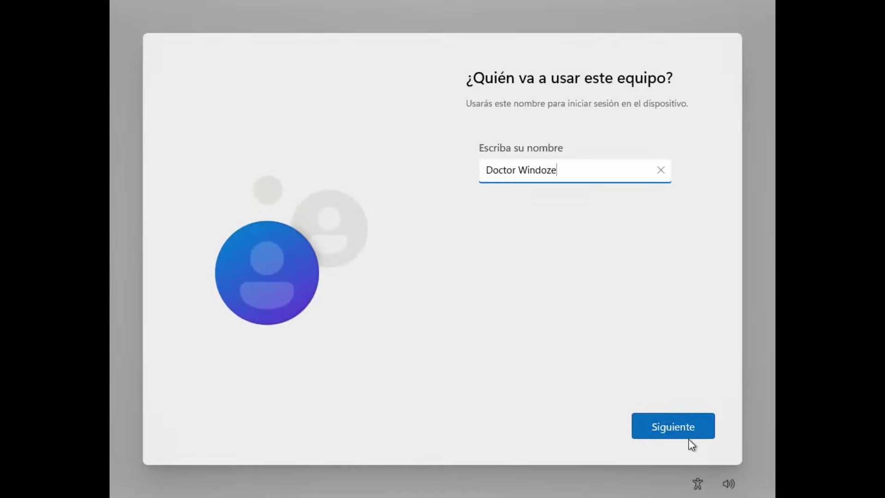
click(689, 437)
Decline location access for Microsoft and apps, and limit the diagnostic data sent to Solo obligatorios.
click(582, 366)
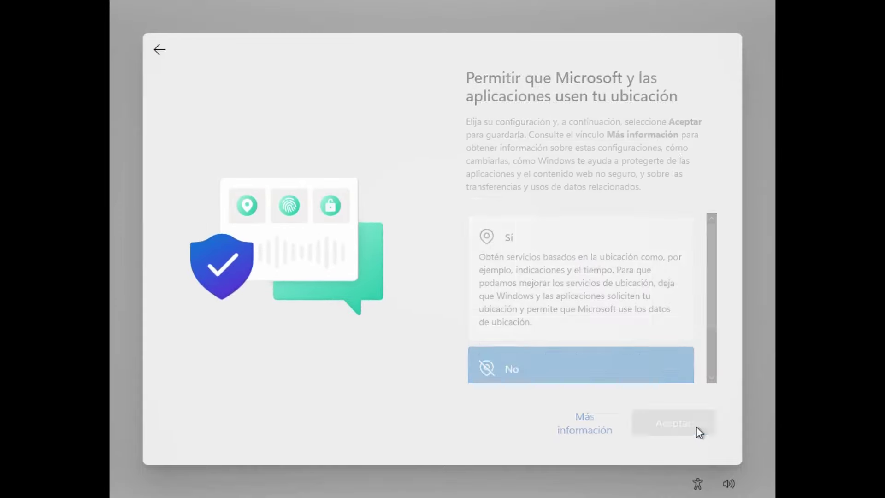
click(699, 432)
click(685, 407)
scroll(629, 323, down, 2)
click(631, 322)
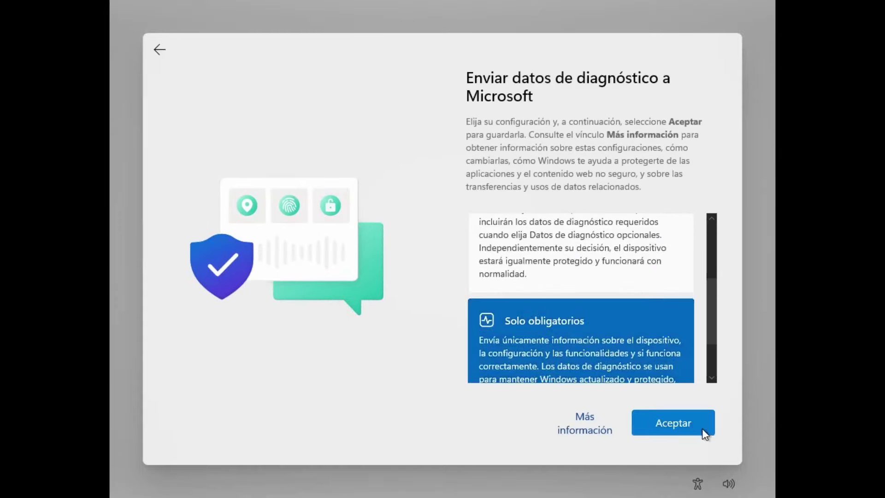
click(701, 427)
Decline personalised experiences based on diagnostic data and work through the remaining privacy settings.
scroll(627, 299, down, 2)
click(627, 304)
click(699, 421)
scroll(608, 257, down, 2)
click(645, 331)
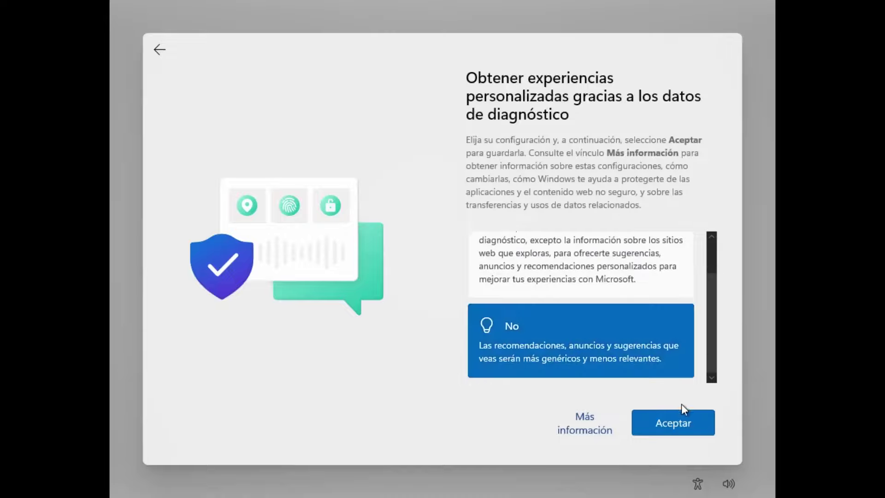
click(681, 413)
scroll(622, 249, down, 2)
click(670, 377)
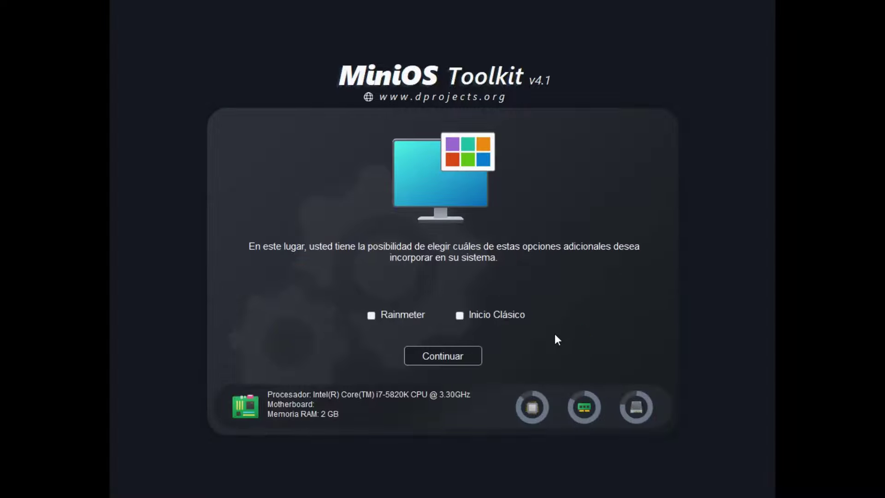
In MiniOS Toolkit, add Inicio Clásico and Rainmeter, and continue with Menú Extendido, DirectX and Visual Redis. C++ selected.
click(459, 315)
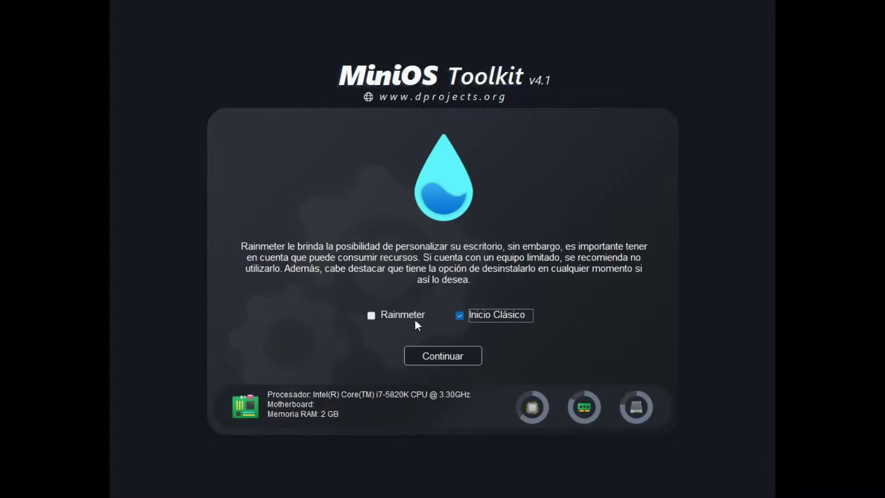
click(370, 315)
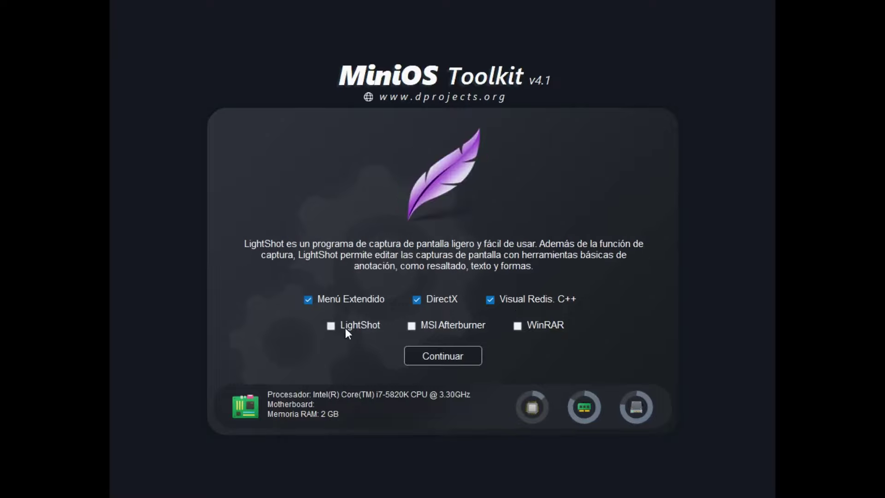
click(442, 356)
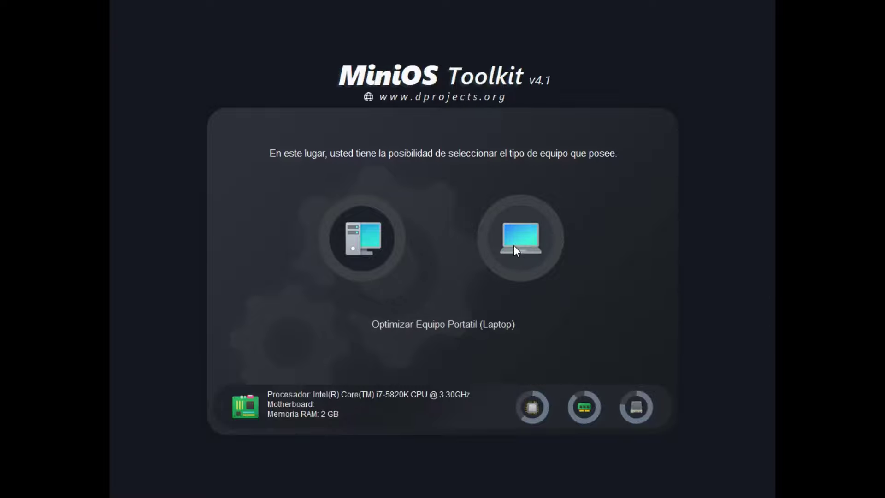
Optimise the system as a desktop computer and set both Windows Update and Microsoft Defender to be activated.
click(347, 243)
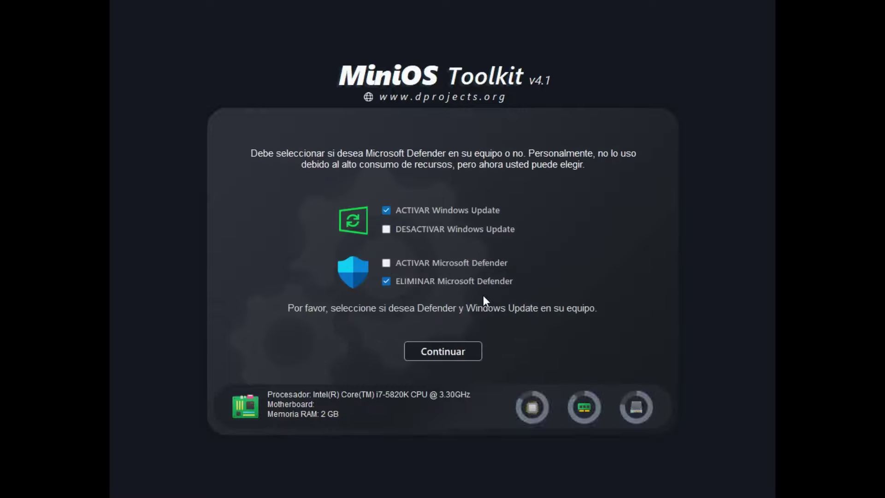
mouse_move(438, 216)
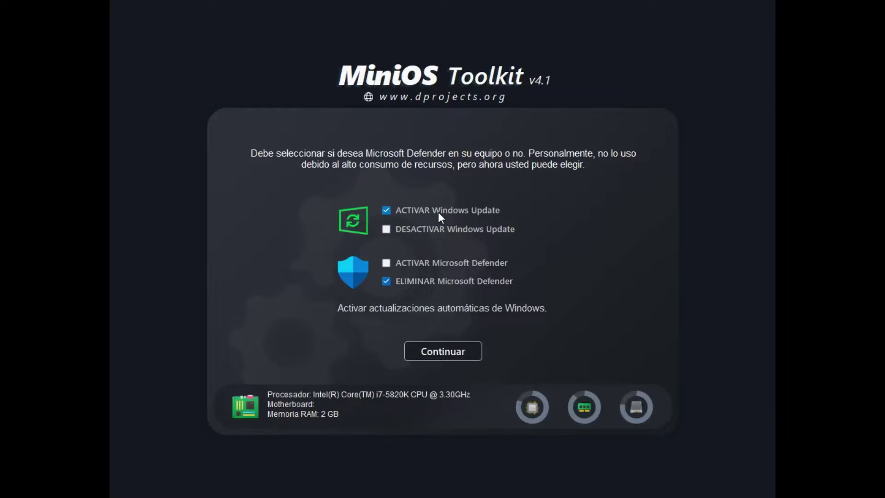
mouse_move(437, 263)
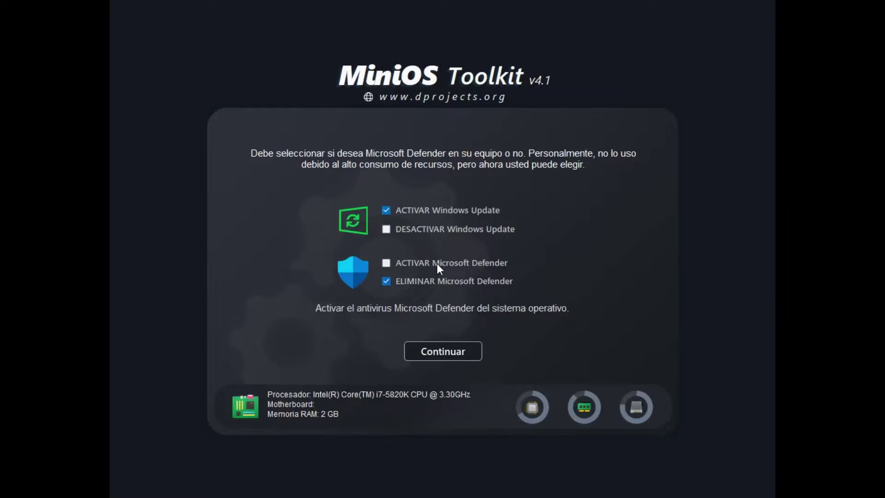
click(385, 264)
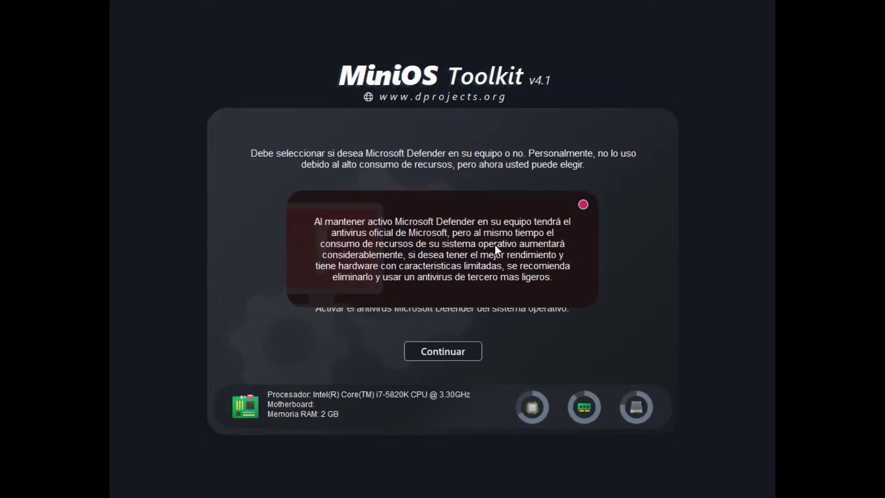
click(582, 206)
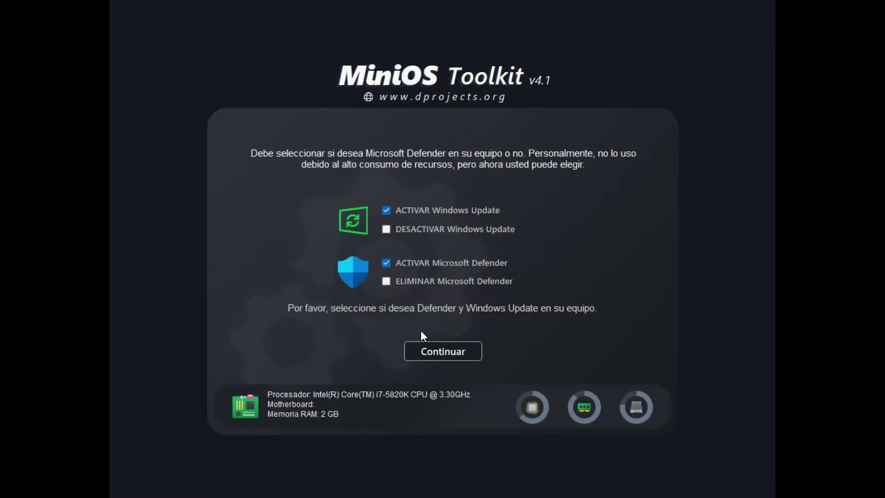
click(450, 349)
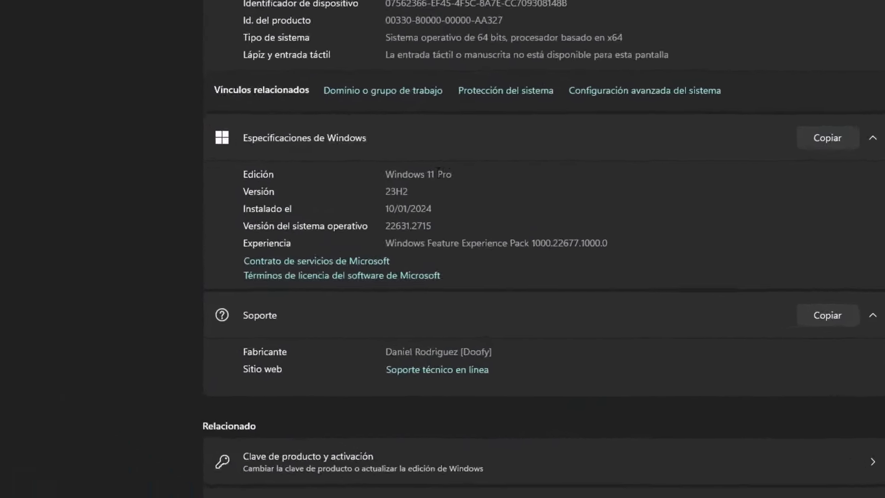
Examine the edition, version and operating system build in the Windows specifications.
drag(447, 210, 404, 210)
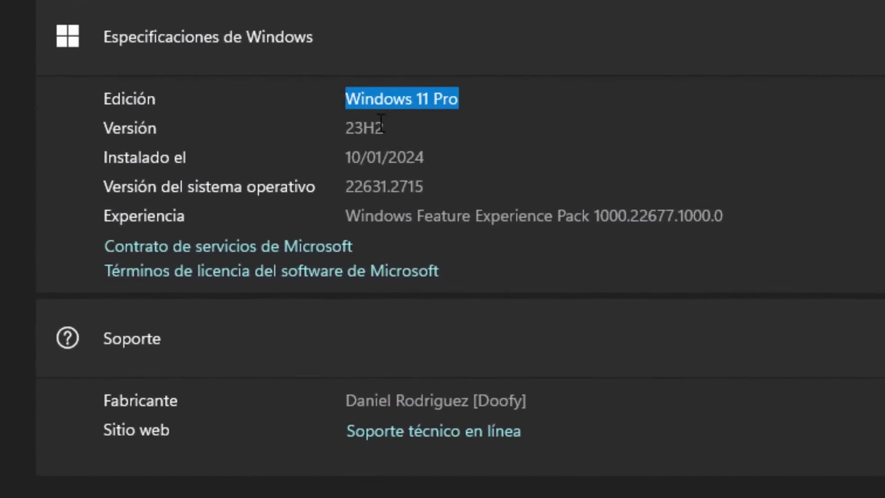
click(419, 220)
drag(384, 126, 316, 124)
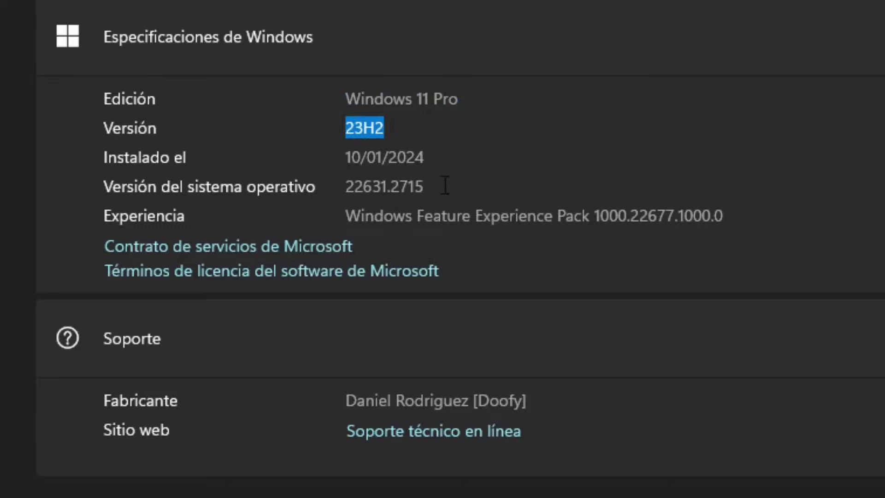
drag(444, 184, 343, 184)
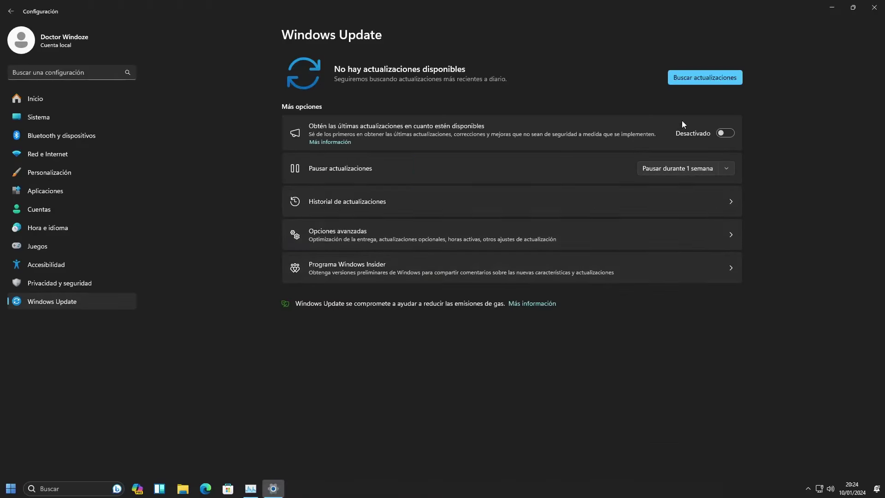
Check for Windows updates and examine the installation status of cumulative update KB5034123.
click(686, 79)
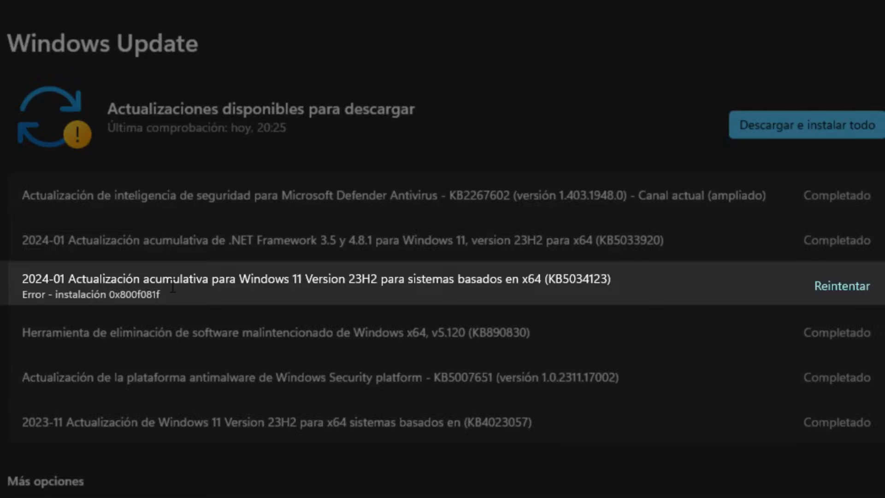
drag(160, 294, 22, 294)
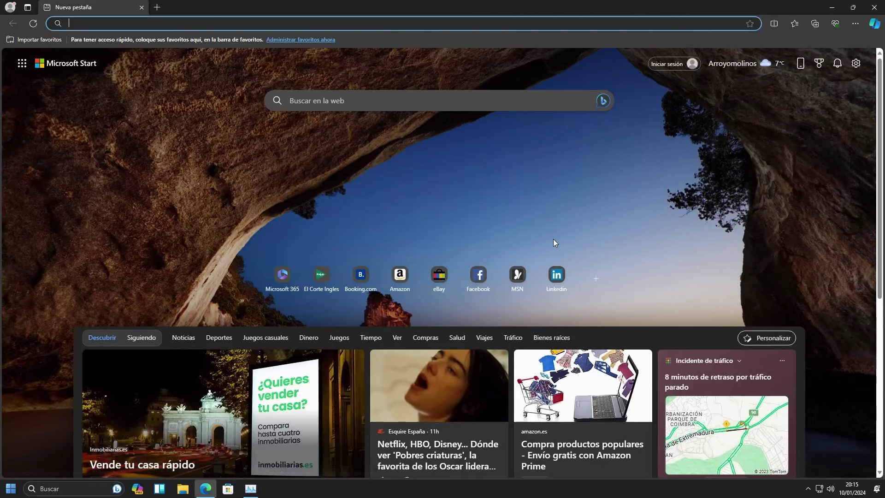
Open Copilot in the Microsoft Edge sidebar.
click(872, 24)
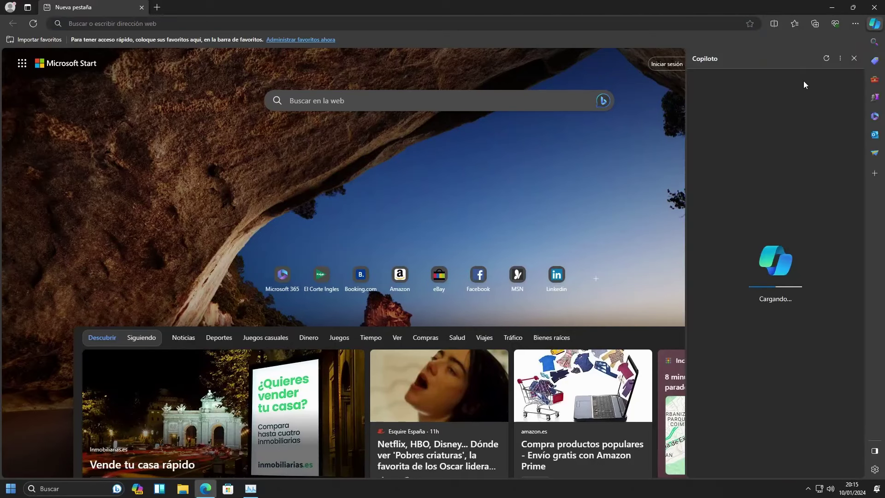